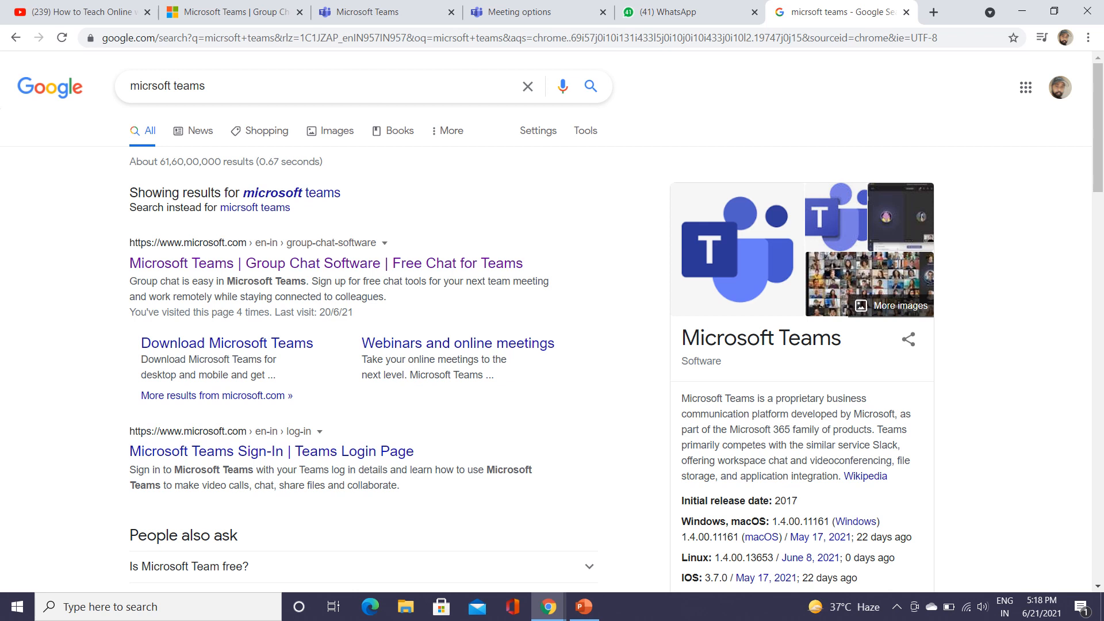
Step: Search Google for 'microsoft teams' and open the official Microsoft Teams page on microsoft.com
left_click_drag(104, 262, 142, 258)
left_click_drag(106, 347, 136, 340)
Step: Sign in to Teams on the web and reach the NVS Learning Portal home page
left_click_drag(442, 248, 484, 237)
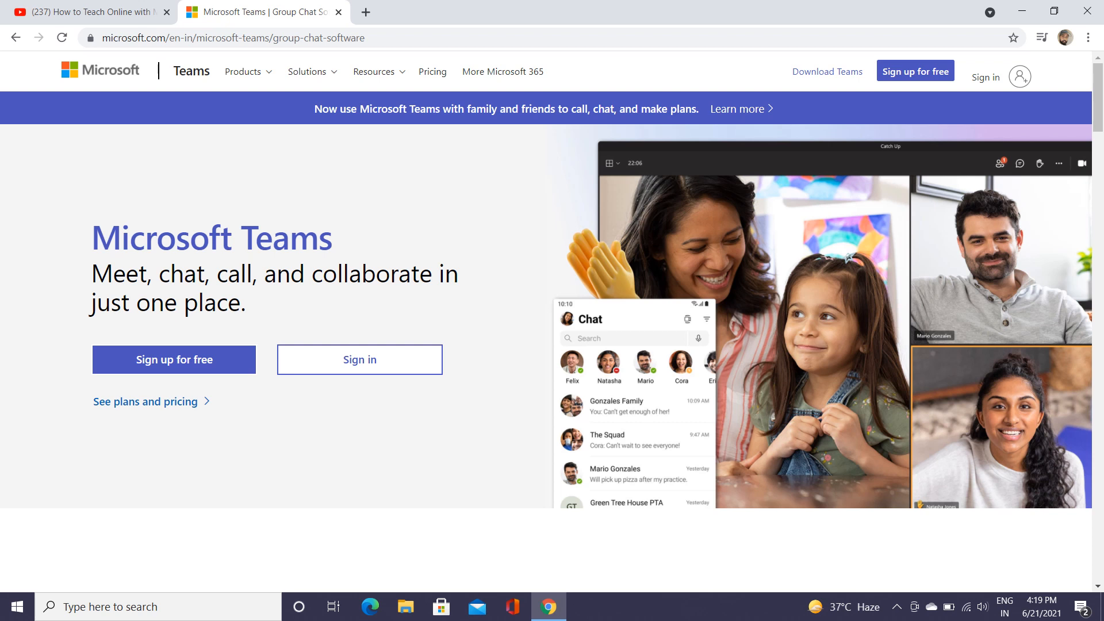
left_click_drag(329, 330, 382, 317)
left_click_drag(975, 97, 1017, 90)
mouse_move(875, 67)
left_mouse_down()
mouse_move(794, 50)
mouse_move(796, 97)
mouse_move(869, 69)
left_mouse_up()
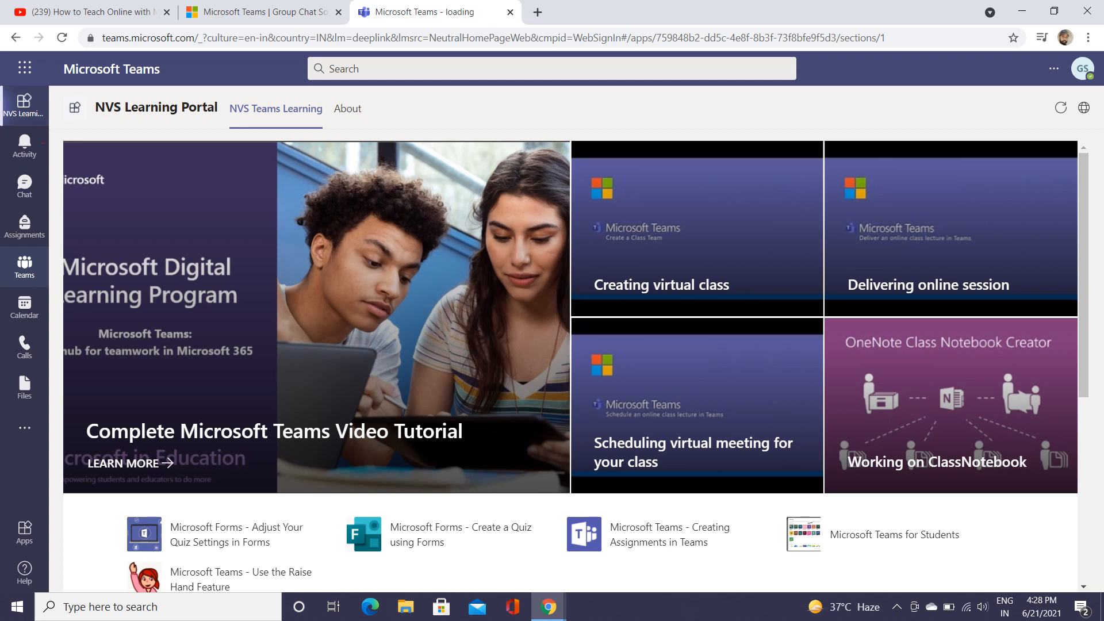
Step: Show the user's teams list: 8Science555, 6Science555 and 7Science555
left_click_drag(43, 143, 67, 138)
left_click_drag(41, 196, 63, 187)
left_click_drag(42, 229, 63, 219)
left_click_drag(59, 288, 77, 280)
left_click_drag(43, 332, 64, 323)
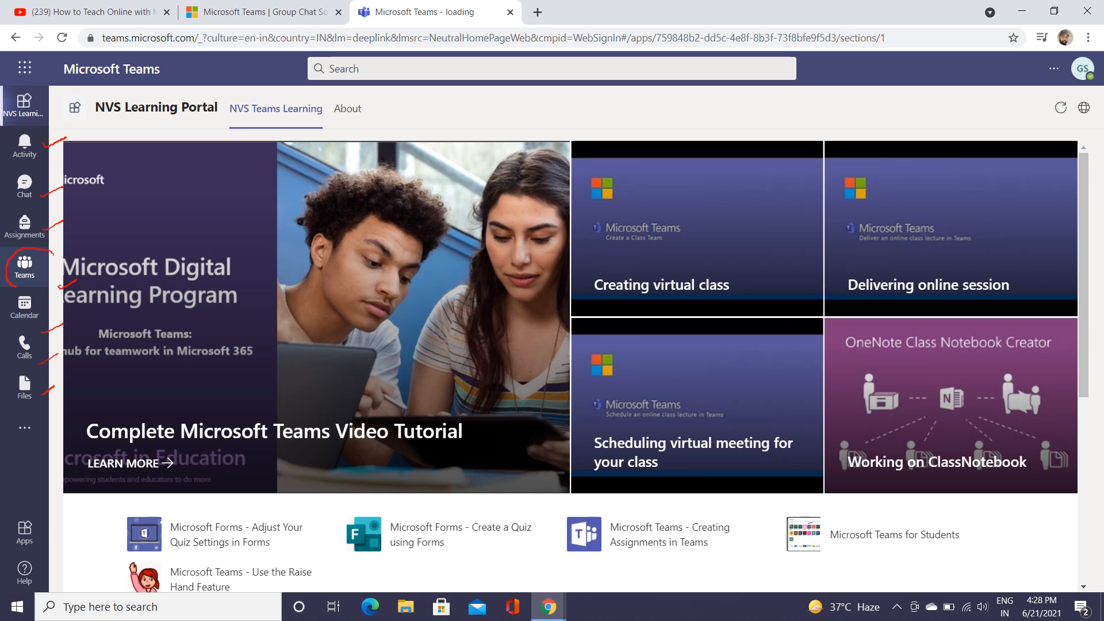
mouse_move(15, 286)
left_mouse_down()
mouse_move(55, 273)
mouse_move(46, 251)
left_mouse_up()
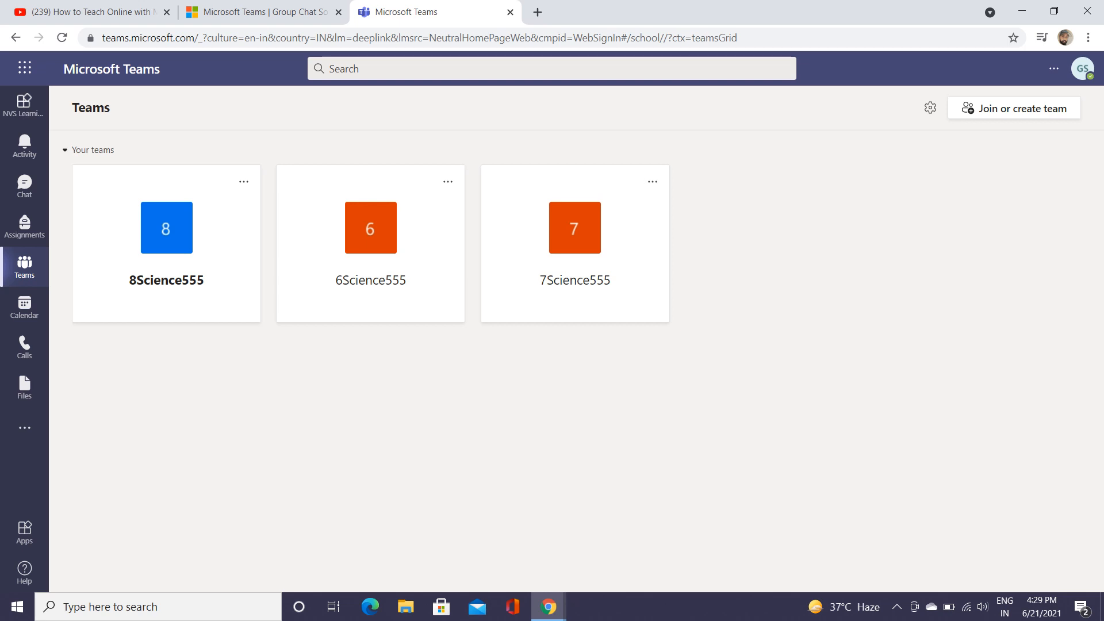
Step: Open 8Science555's General channel and view its posts, including the cancelled 'Trial' meeting
left_click_drag(188, 311, 215, 297)
left_click_drag(283, 315, 326, 298)
left_click_drag(536, 312, 573, 311)
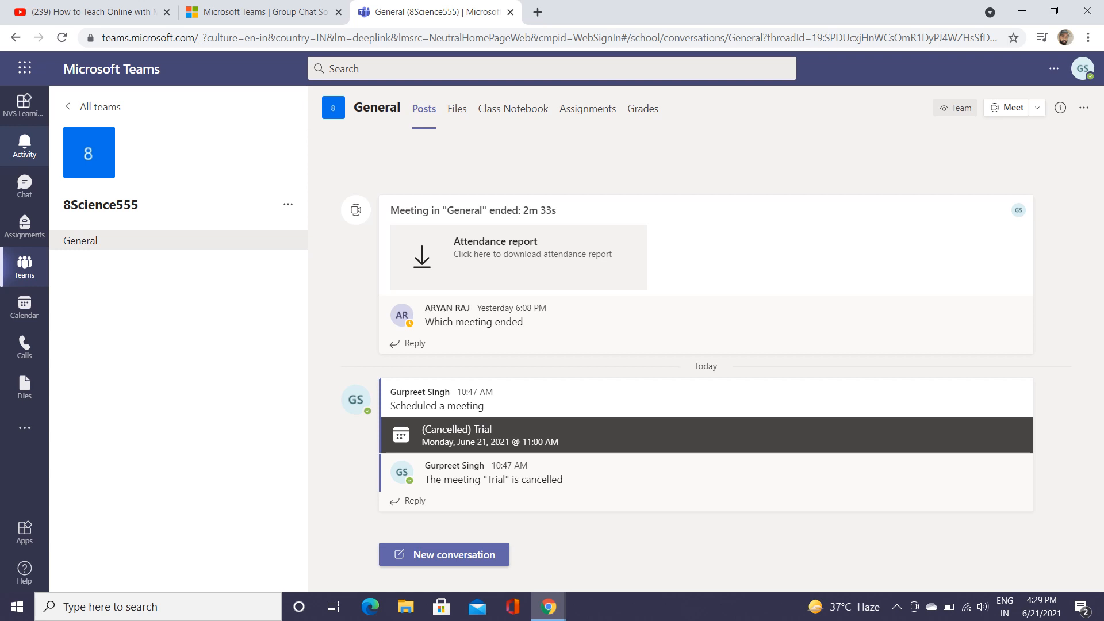
Step: Reveal the General channel's Meet options: meet now or schedule a meeting
left_click_drag(394, 168, 366, 214)
left_click_drag(990, 126, 1029, 128)
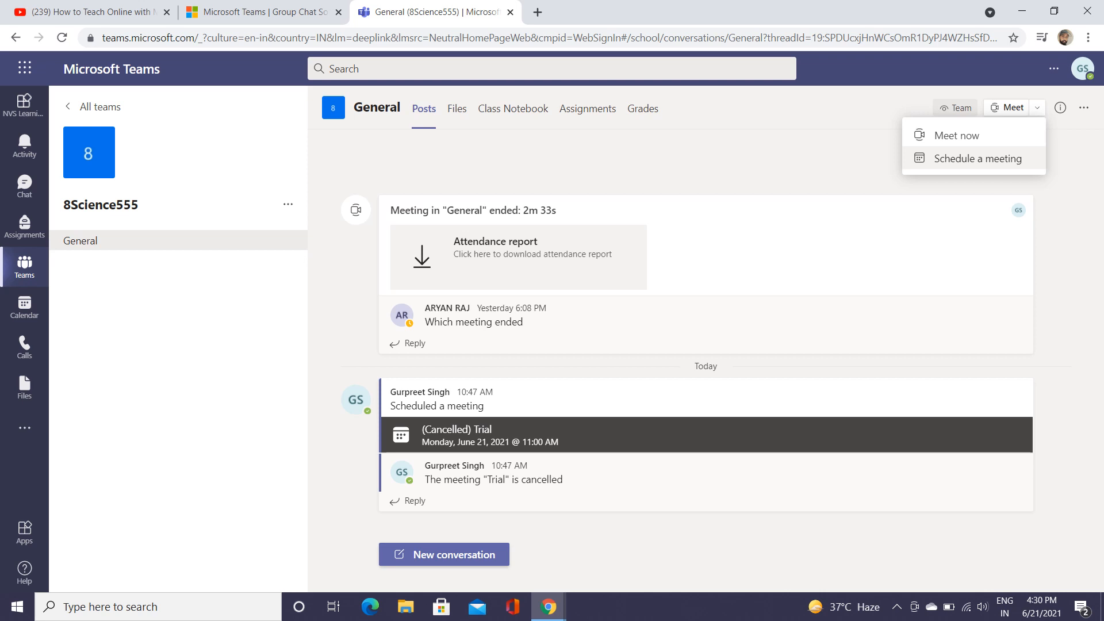
Step: Choose Schedule a meeting, enter a meeting title, and bring up the start date picker
left_click_drag(880, 140, 913, 129)
left_click_drag(871, 160, 906, 158)
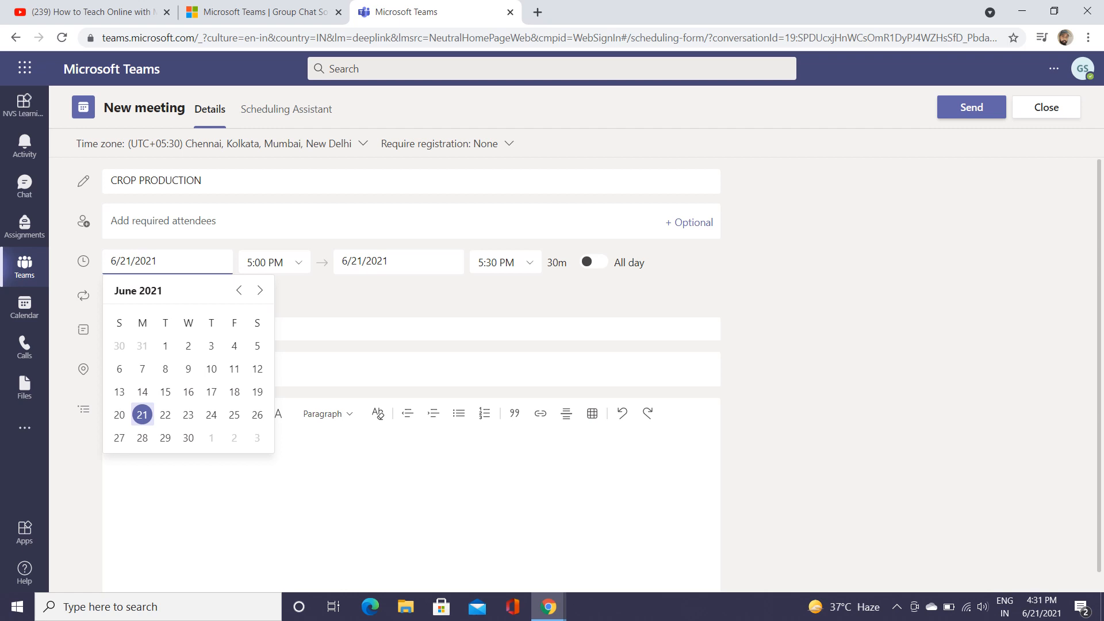
left_click_drag(219, 182, 254, 175)
Step: Set Science Class for 6/22/2021, 8:50–9:30 AM, repeating Mon, Tue, Wed, Fri, Sat, described 'Science class for class 8A & B'
left_click(265, 262)
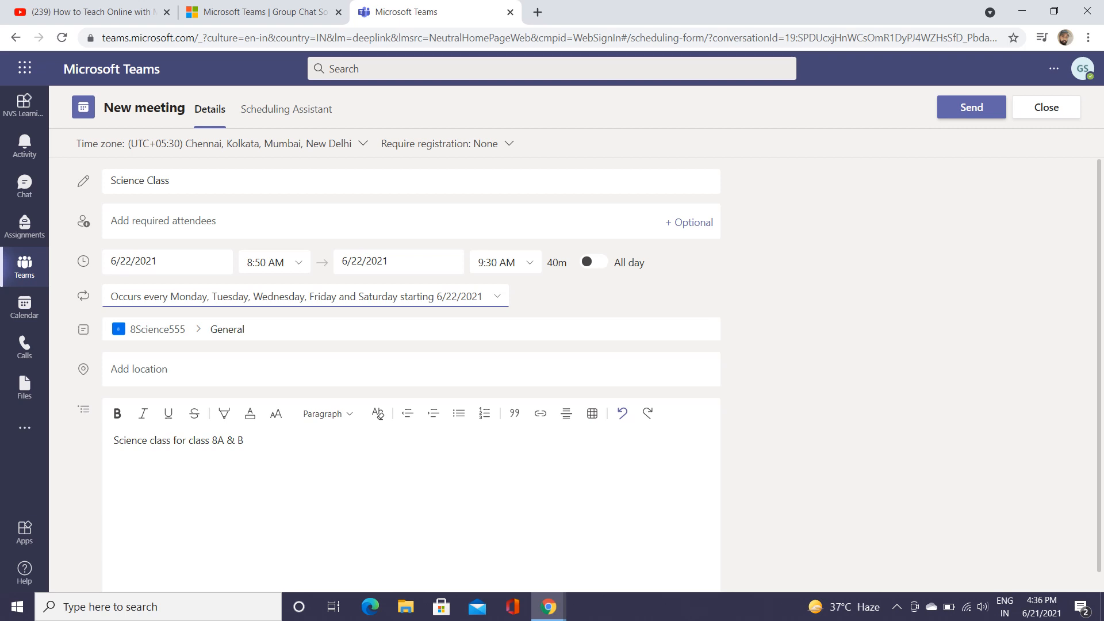
left_click_drag(77, 297, 108, 287)
left_click_drag(78, 333, 108, 318)
Step: Send the recurring Science Class meeting so it posts to 8Science555's General channel
left_click_drag(119, 469, 159, 465)
mouse_move(900, 109)
left_mouse_down()
mouse_move(899, 125)
mouse_move(929, 117)
mouse_move(919, 130)
left_mouse_up()
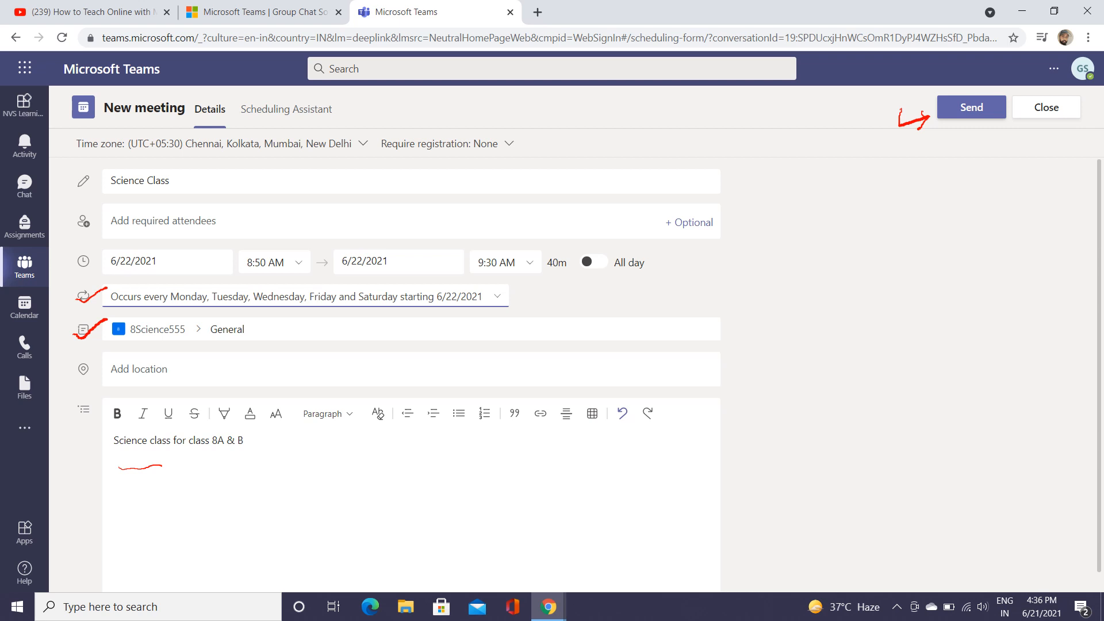
key("Escape")
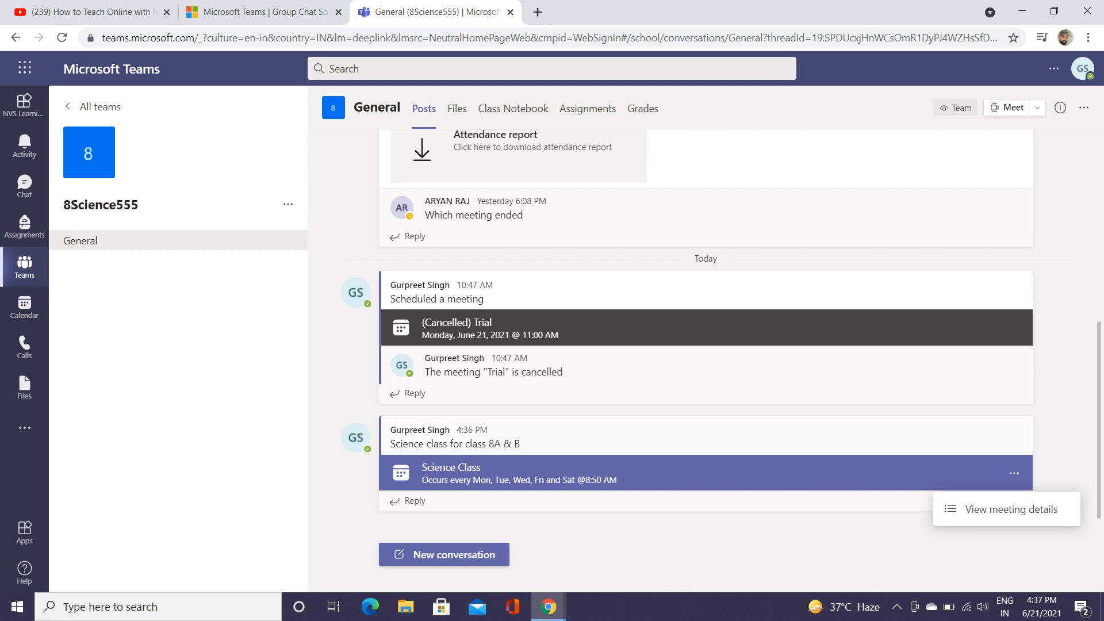
Step: Open the Science Class meeting details, with description and join link, from its General channel post
mouse_move(336, 417)
left_mouse_down()
mouse_move(348, 427)
mouse_move(373, 408)
left_mouse_up()
left_click_drag(583, 492, 607, 489)
left_click(1011, 509)
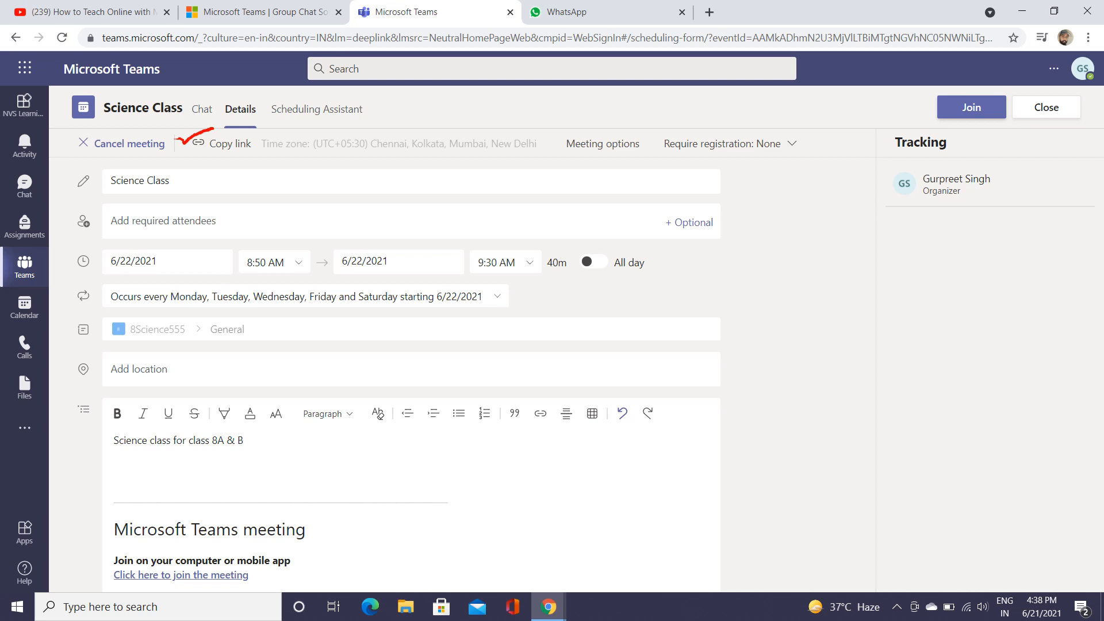
Step: Show the June 21–25, 2021 work week with Science Class on Tuesday, Wednesday and Friday
left_click_drag(600, 120, 649, 106)
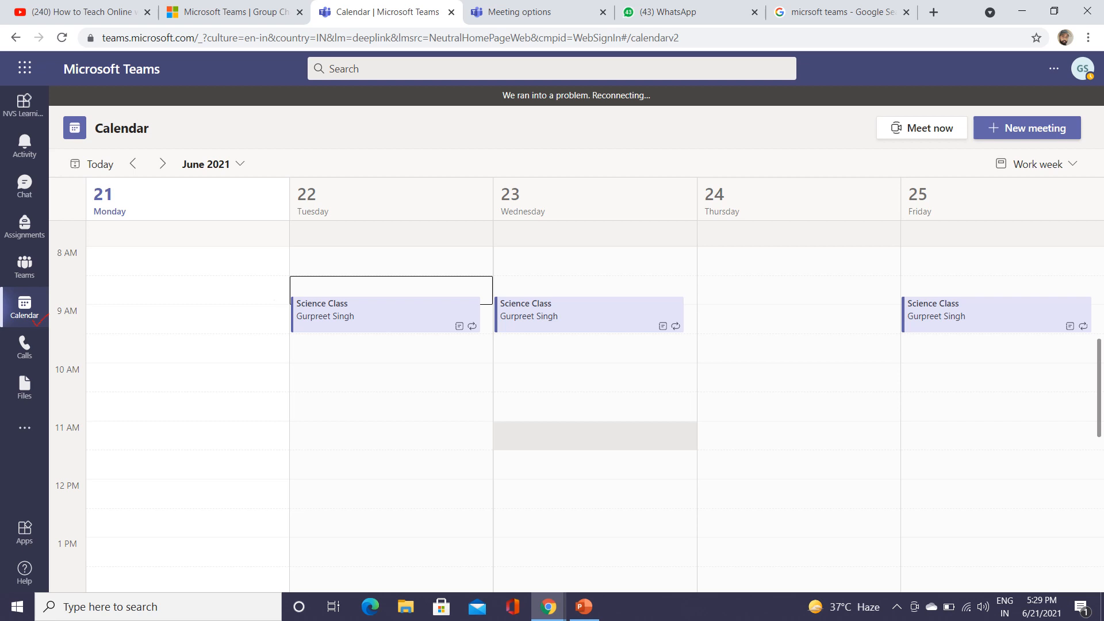
Step: Open the Tuesday Science Class event in the calendar and choose Join from its popup
left_click_drag(274, 300, 305, 289)
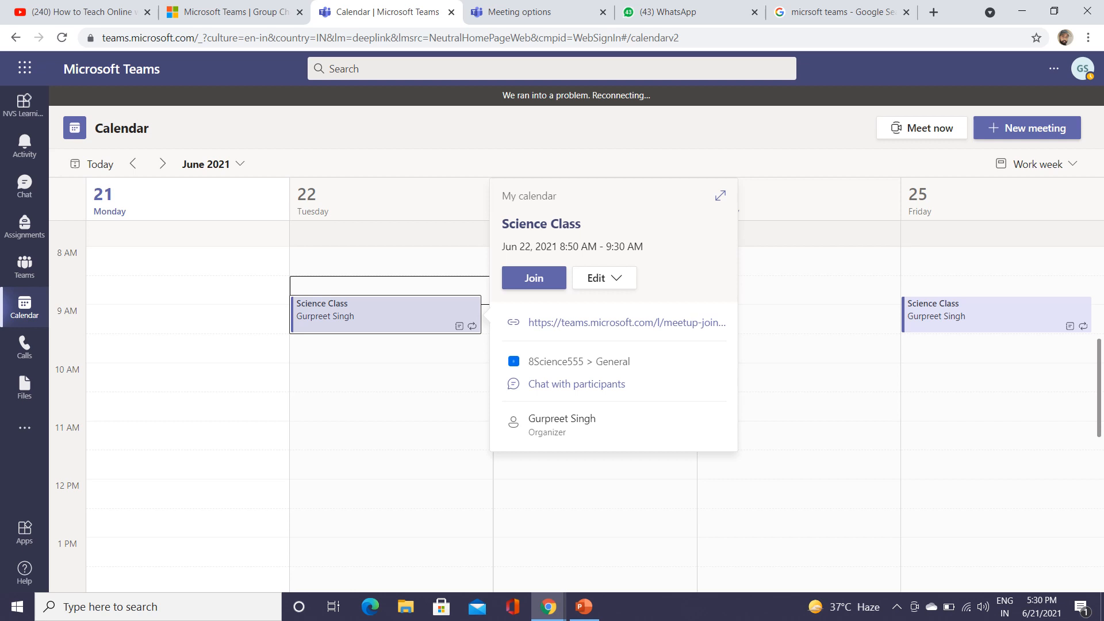
mouse_move(474, 260)
left_mouse_down()
mouse_move(484, 272)
mouse_move(528, 252)
left_mouse_up()
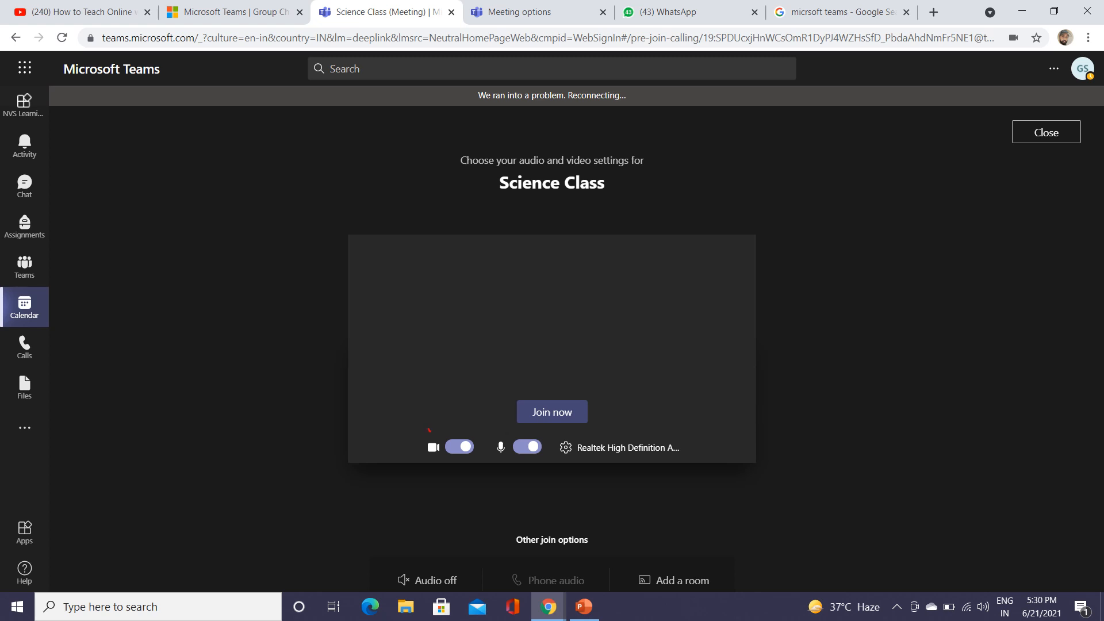
Step: Switch the camera and microphone off, then join the Science Class meeting
left_click_drag(429, 430, 449, 426)
left_click_drag(536, 436, 578, 433)
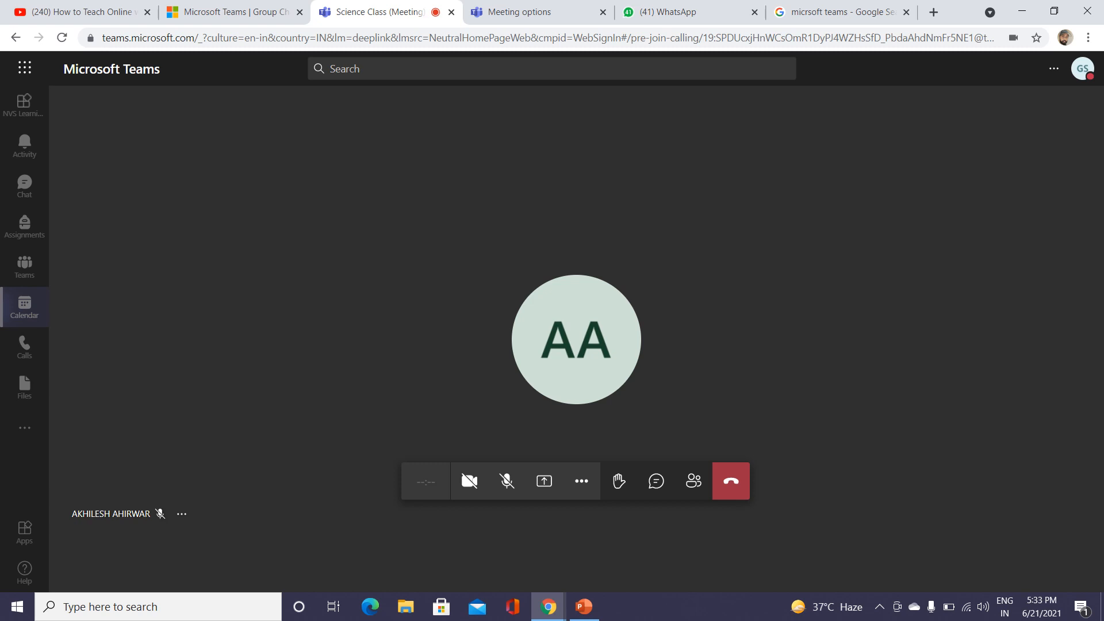
Step: Bring up Share content to reveal the Desktop/Window, PowerPoint and Whiteboard options
left_click_drag(465, 457, 493, 446)
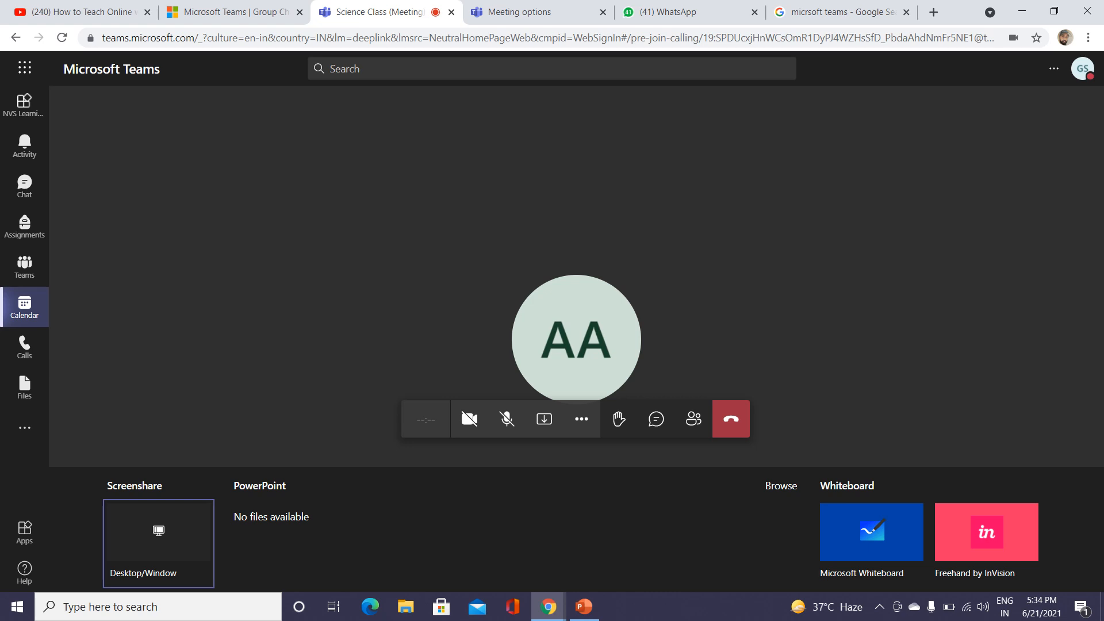
Step: Open the People panel listing one presenter, one attendee, one accepted invitee and five suggestions
left_click_drag(871, 463, 894, 463)
key("Right")
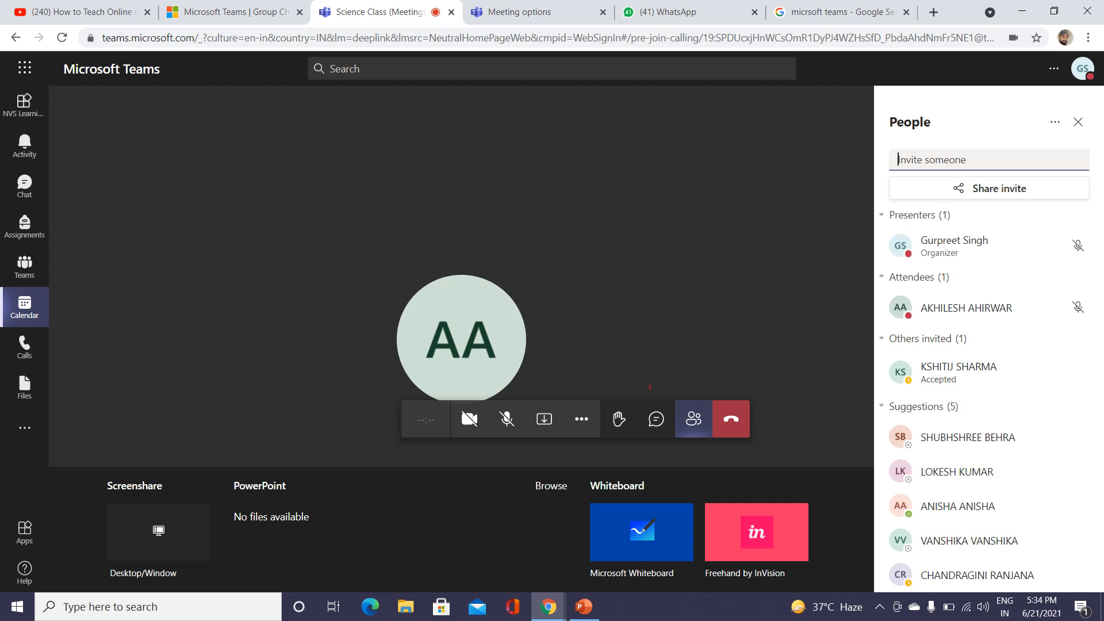
left_click_drag(649, 387, 696, 368)
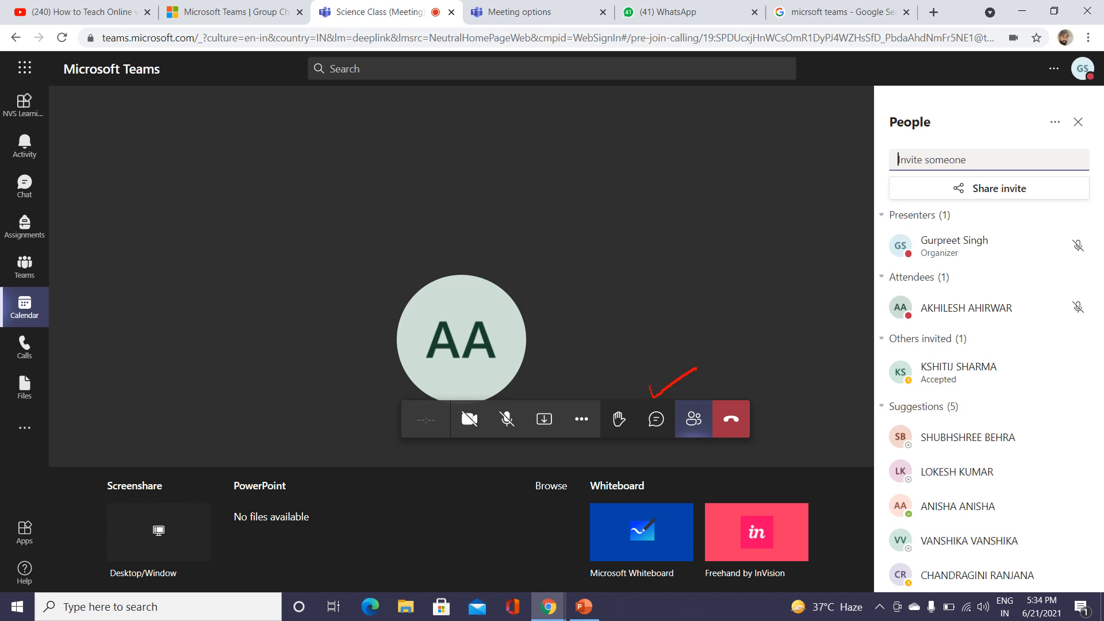